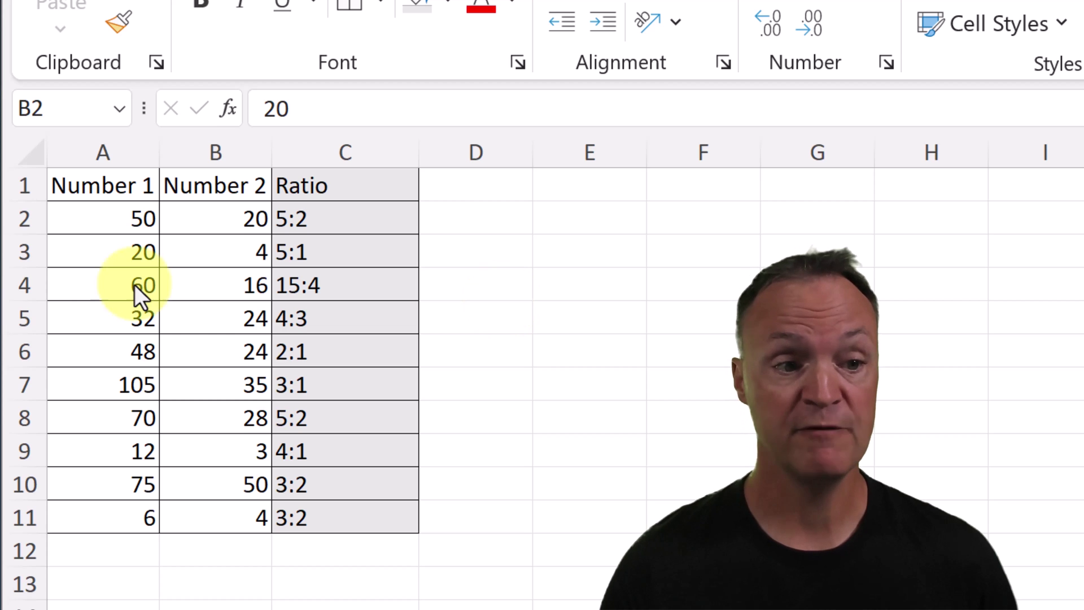
Step: Bring up the practice sheet with Number 1, Number 2, and empty GCD and Ratio columns
key("F2")
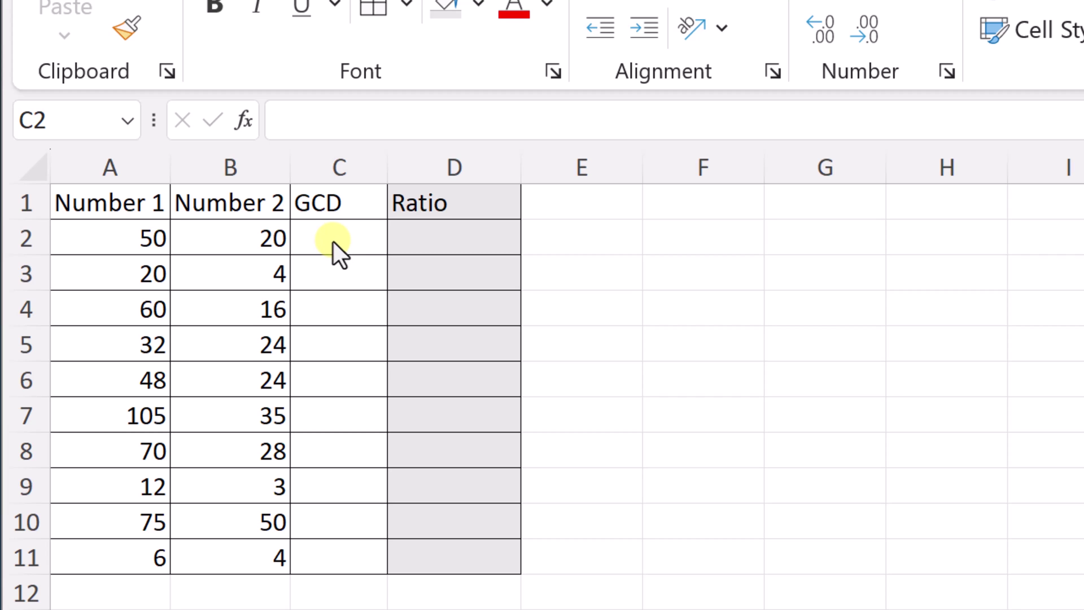
Step: Enter =GCD(A2,B2) in C2
left_click(339, 240)
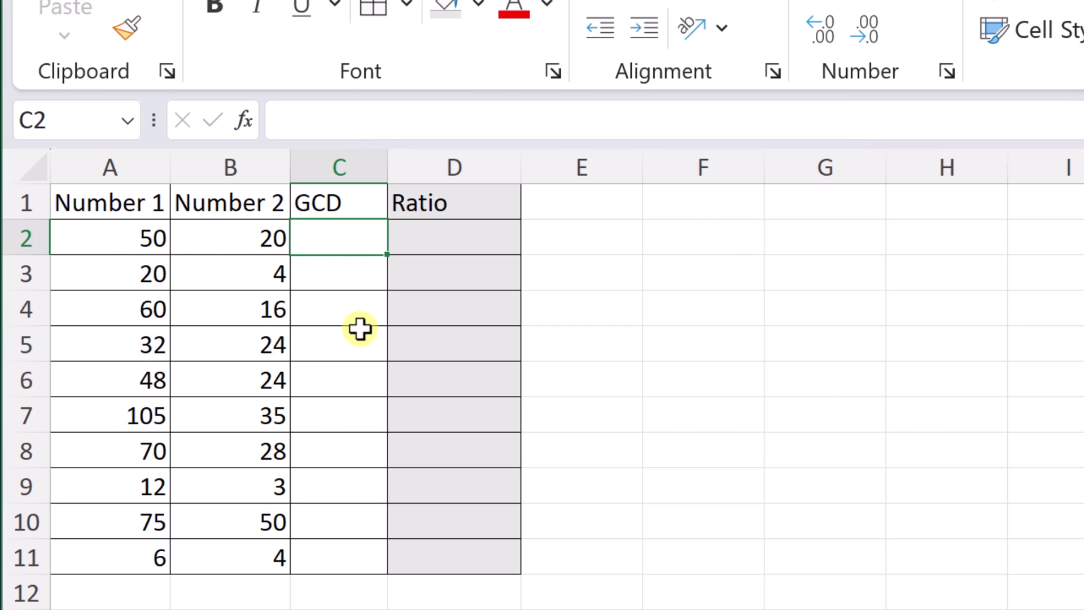
type("=")
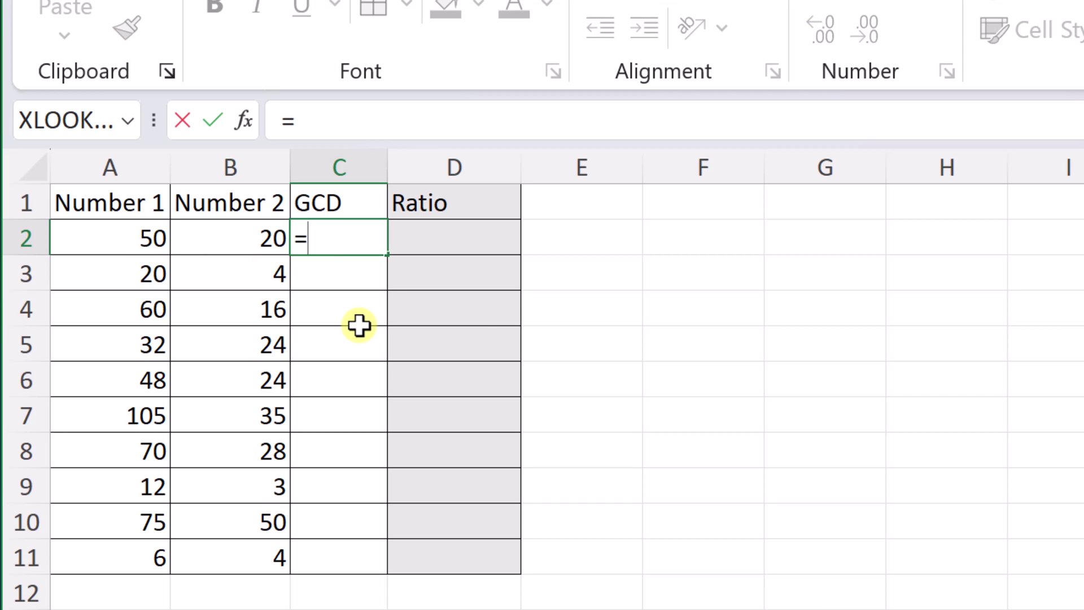
type("Gc")
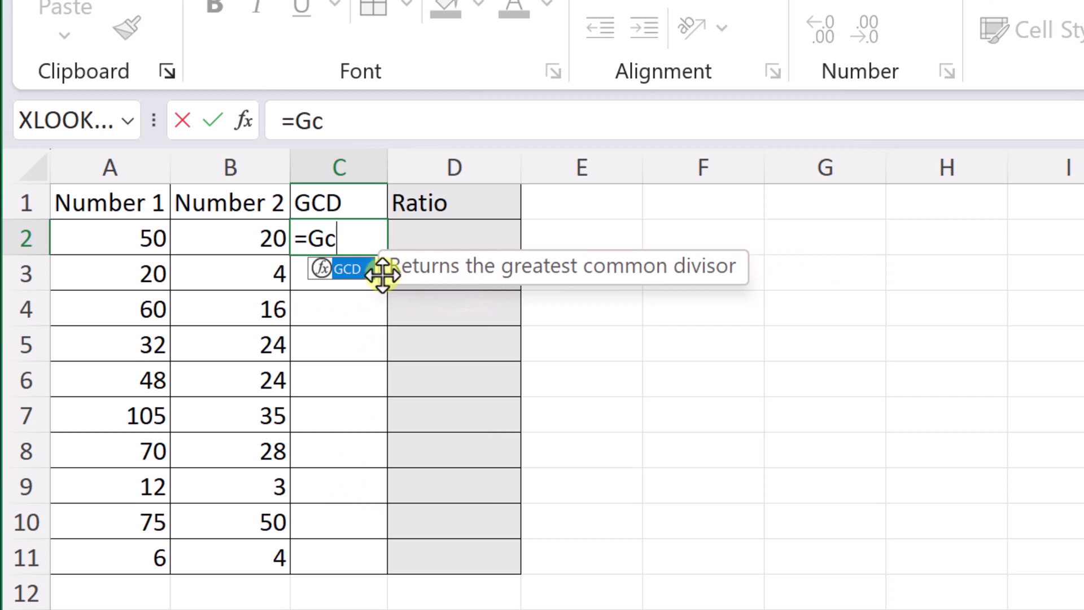
double_click(351, 269)
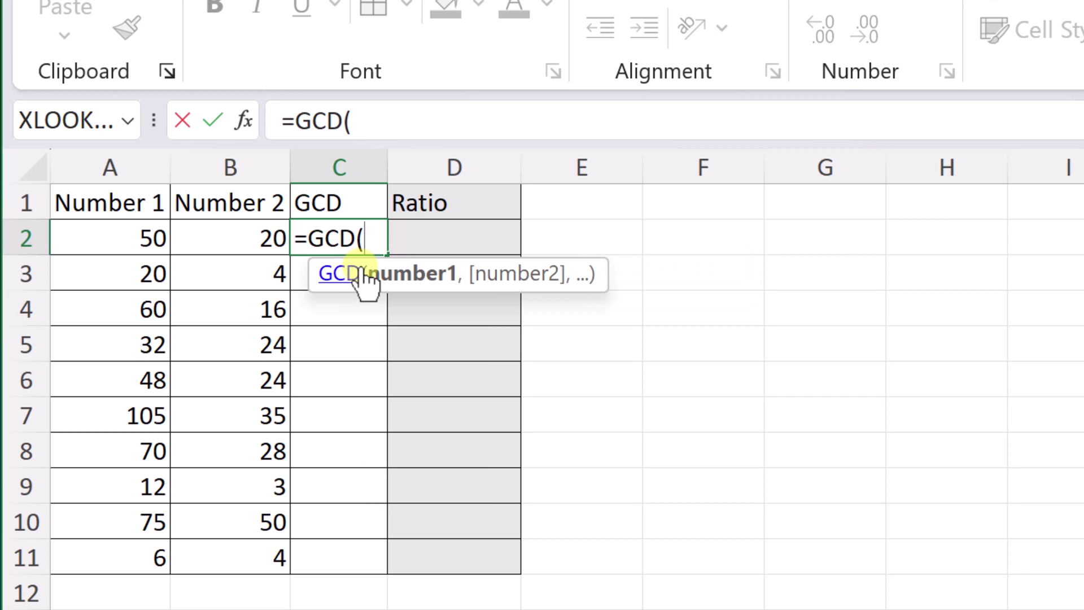
left_click(144, 238)
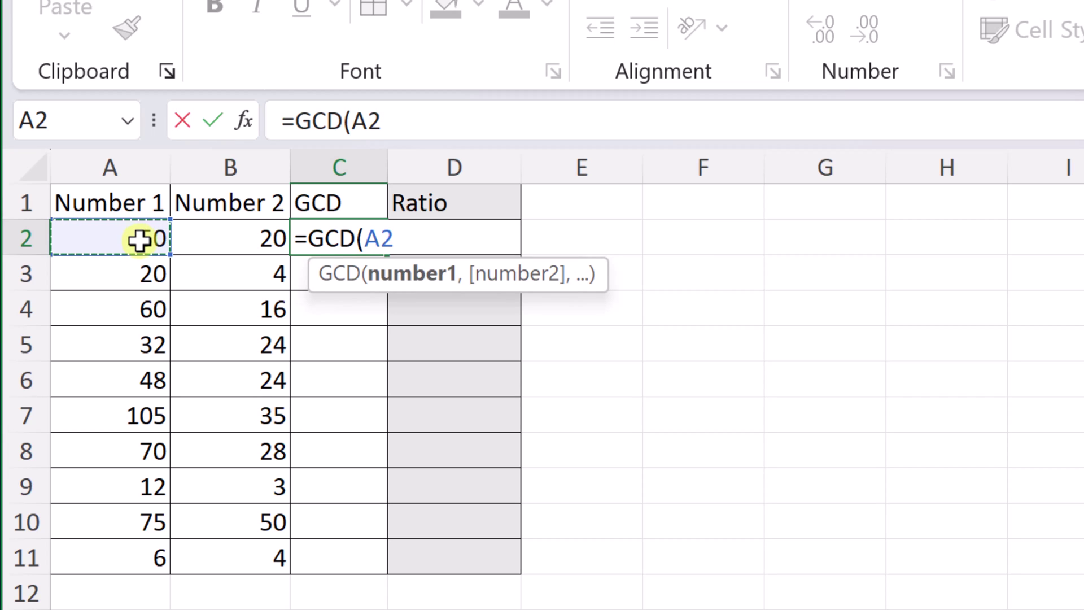
type(",")
left_click(221, 249)
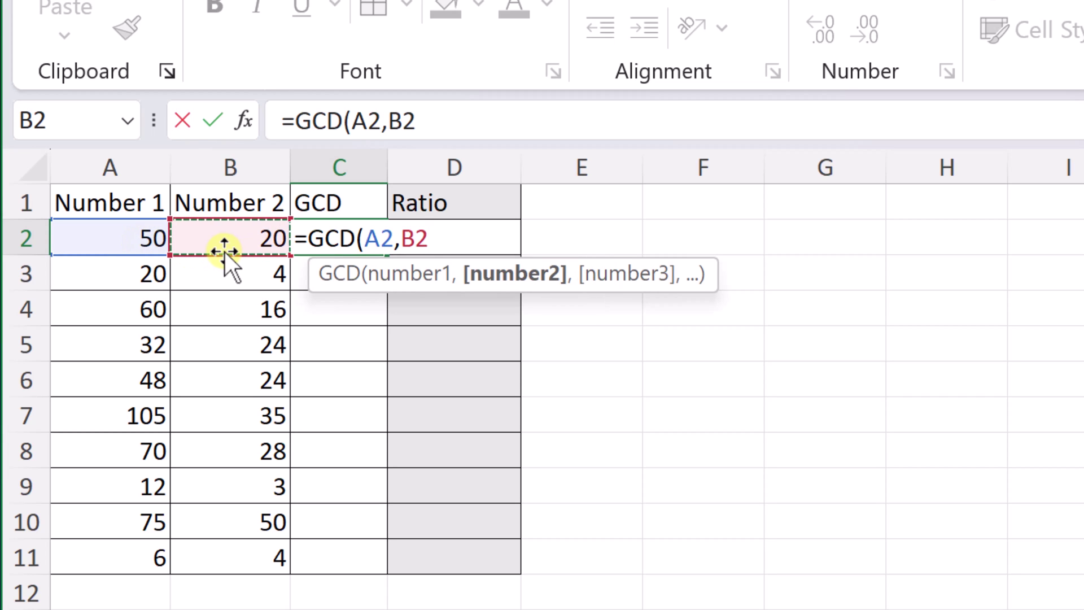
key("Return")
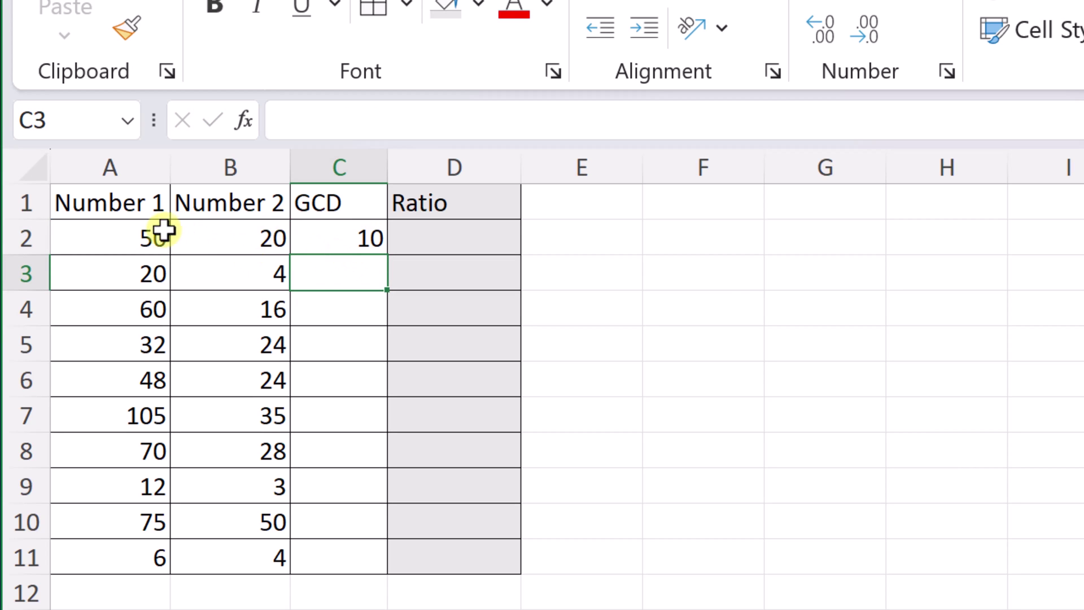
Step: Copy the GCD formula from C2 down to C11
left_click(339, 241)
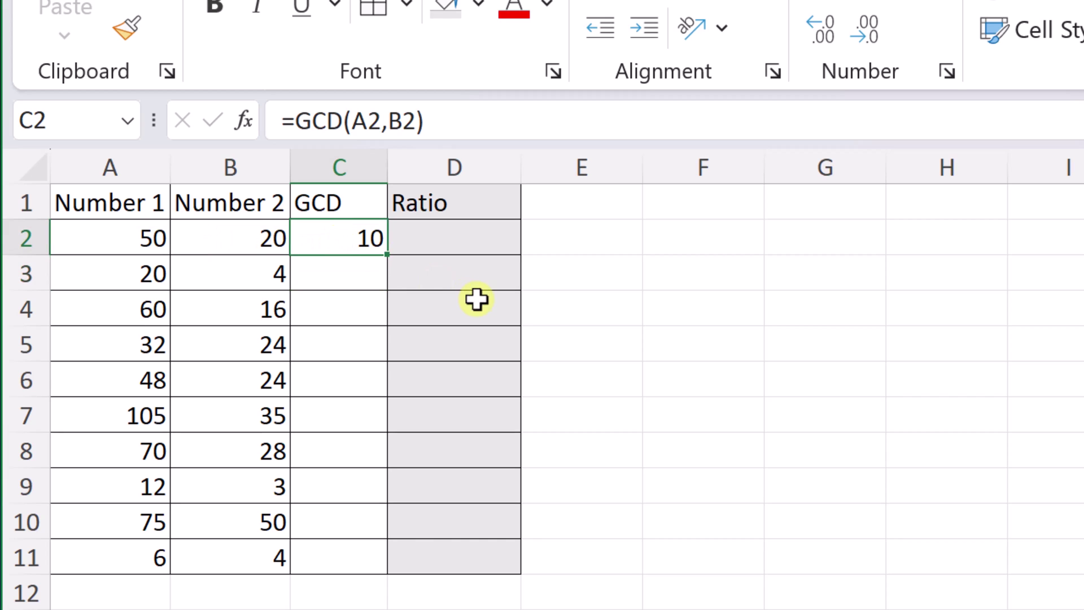
double_click(390, 257)
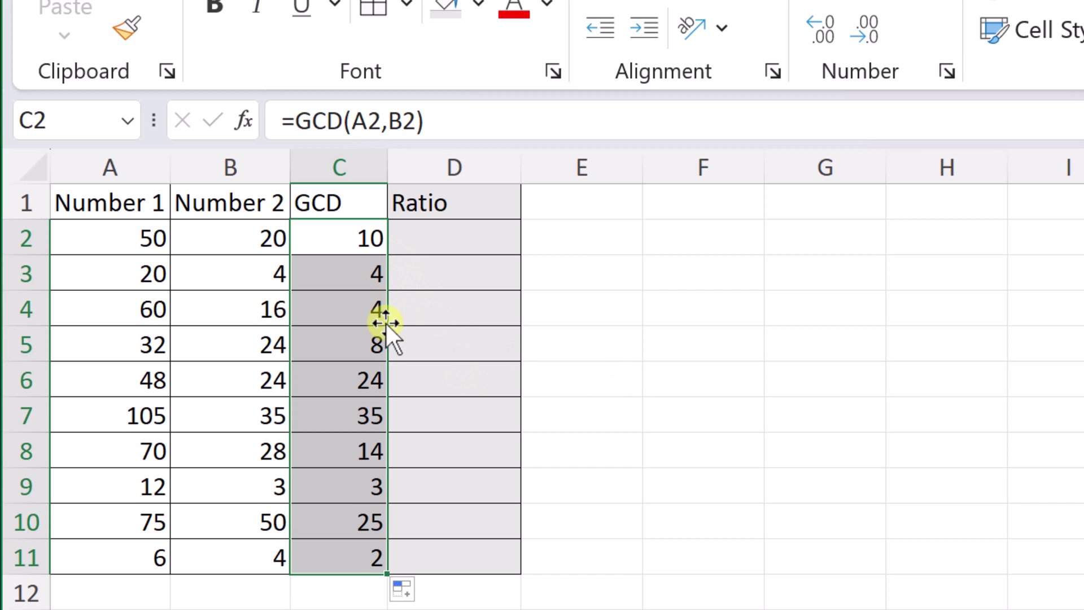
left_click(446, 244)
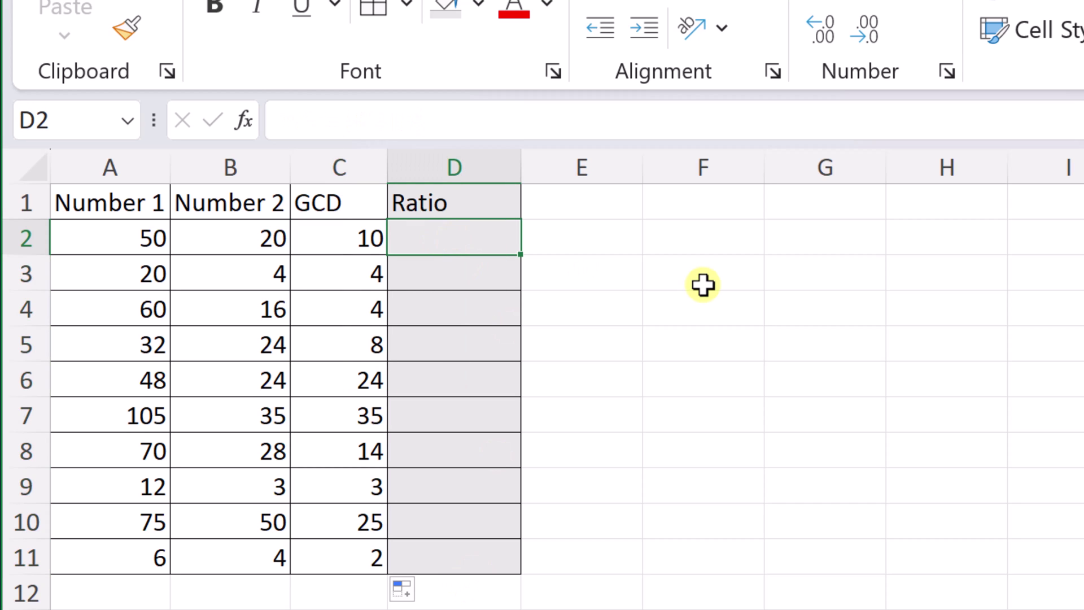
Step: Enter =A2/C2&":"&B2/C2 in D2 so it shows the ratio 5:2
left_click(361, 243)
left_click(430, 244)
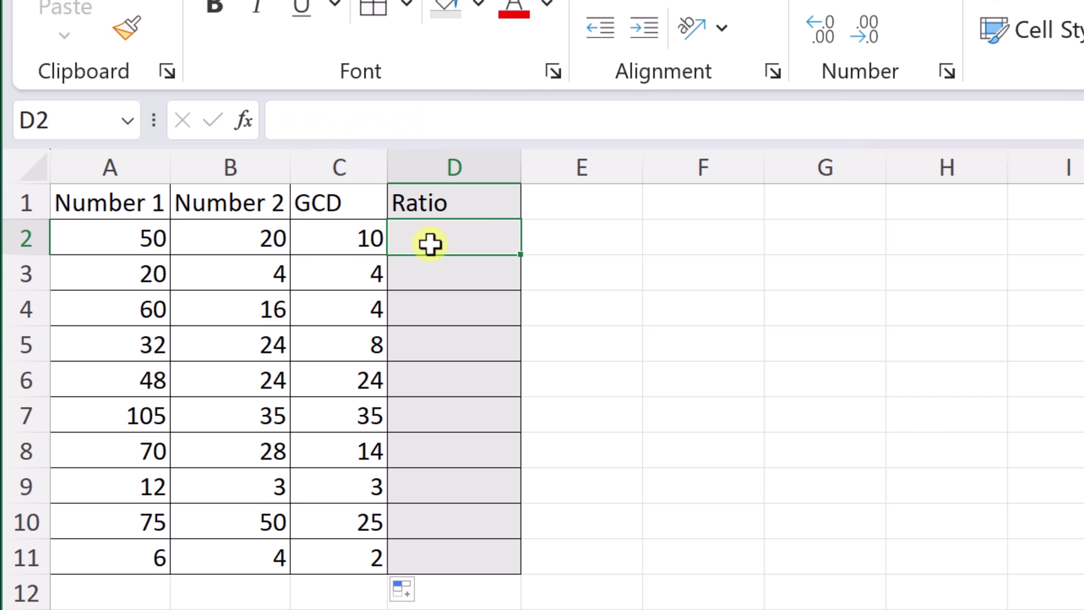
type("=")
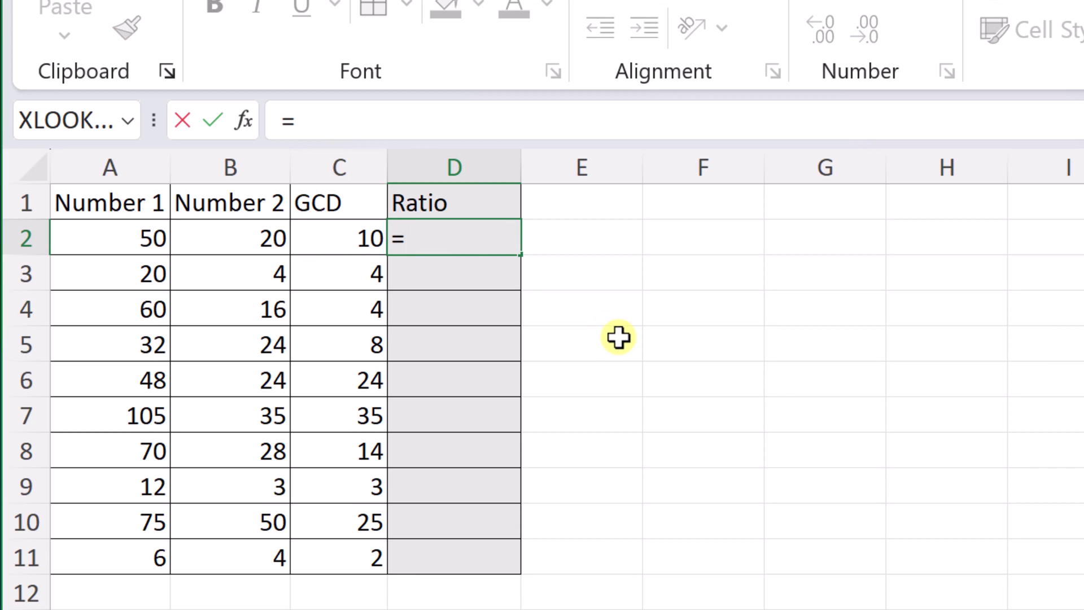
left_click(150, 250)
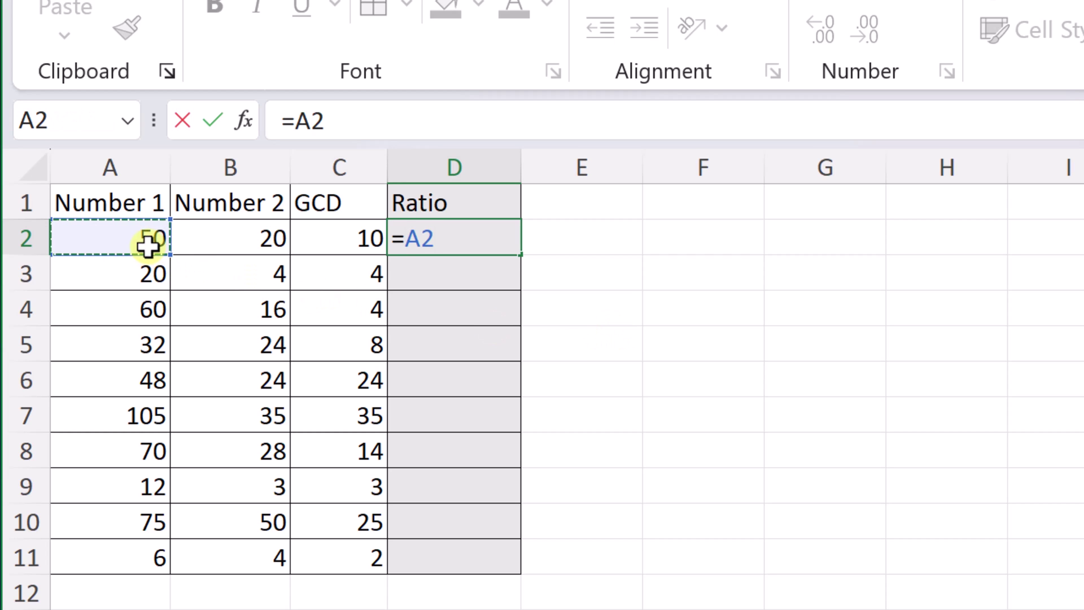
type("/")
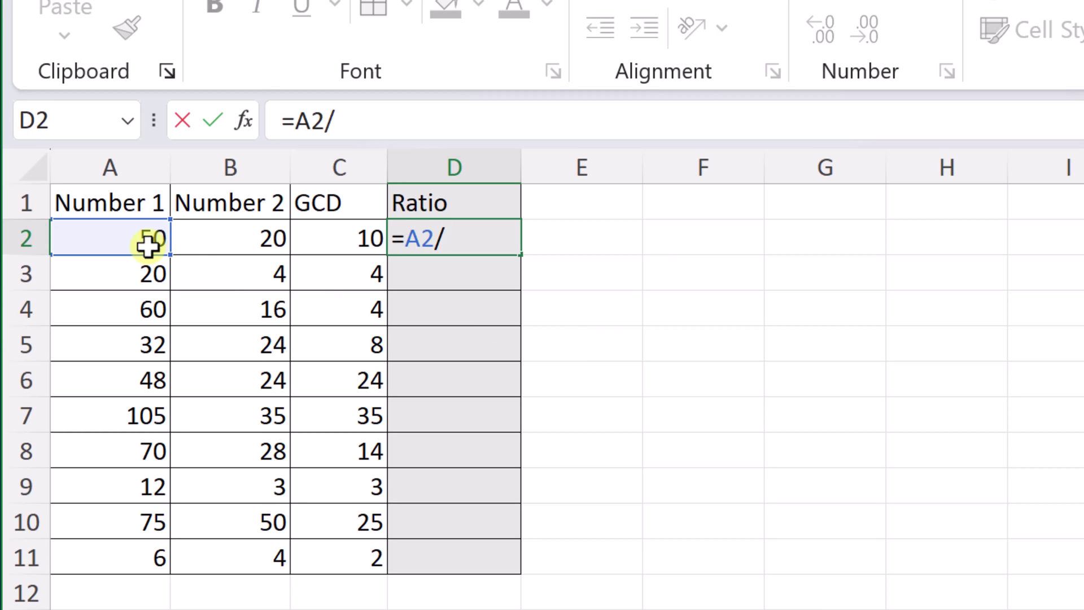
left_click(353, 231)
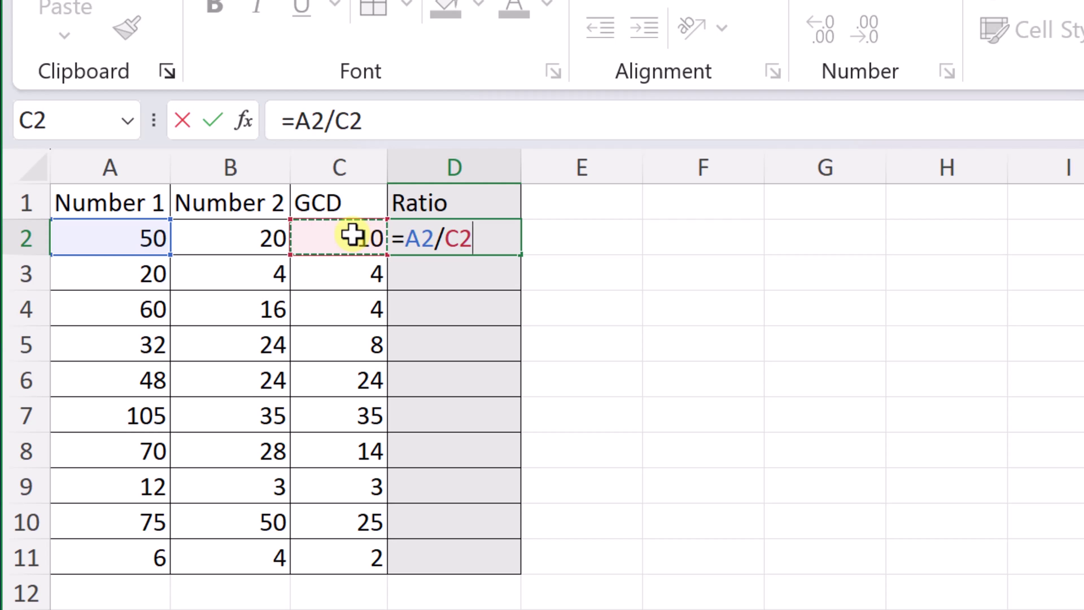
type("&")
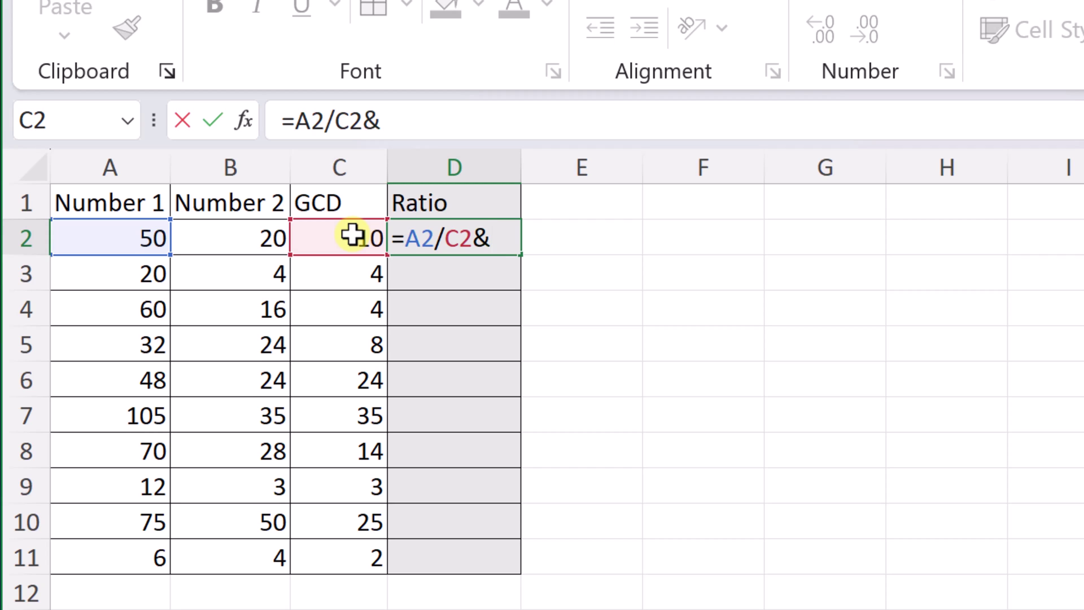
type("\":\"")
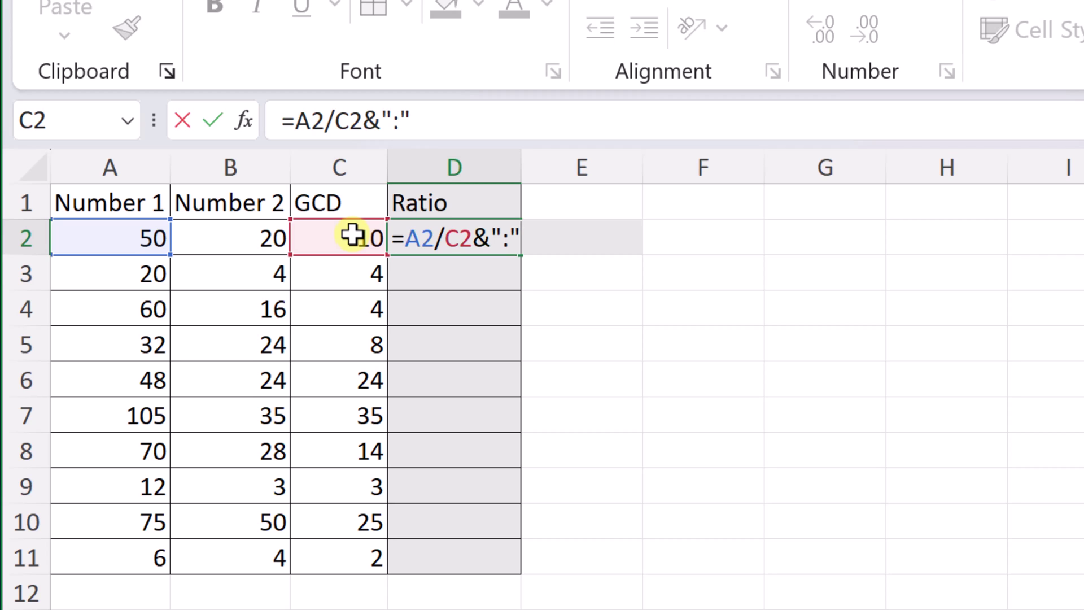
type("&")
left_click(249, 241)
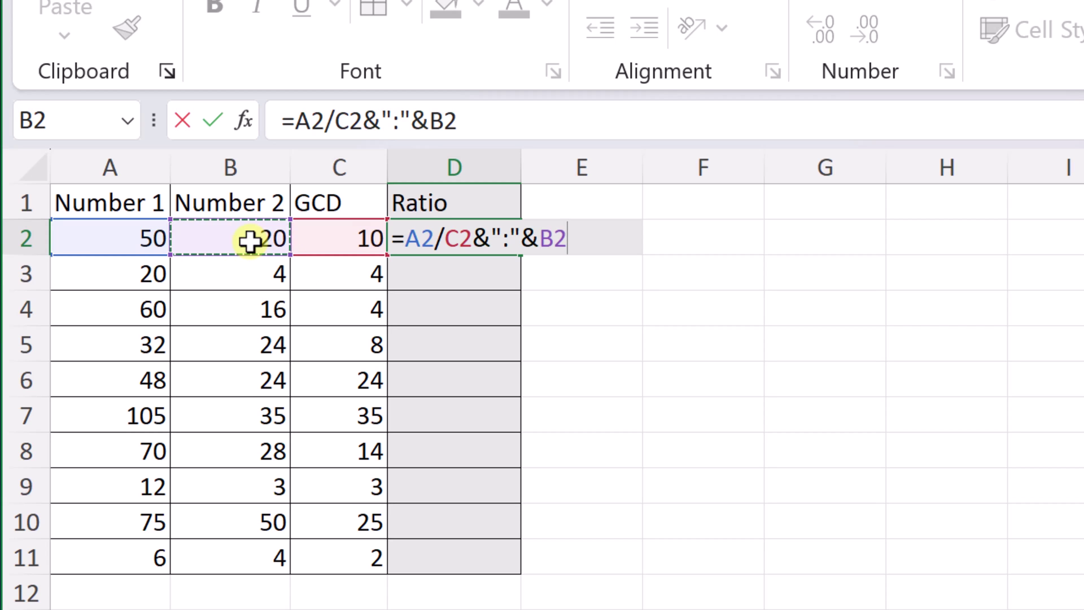
type("/")
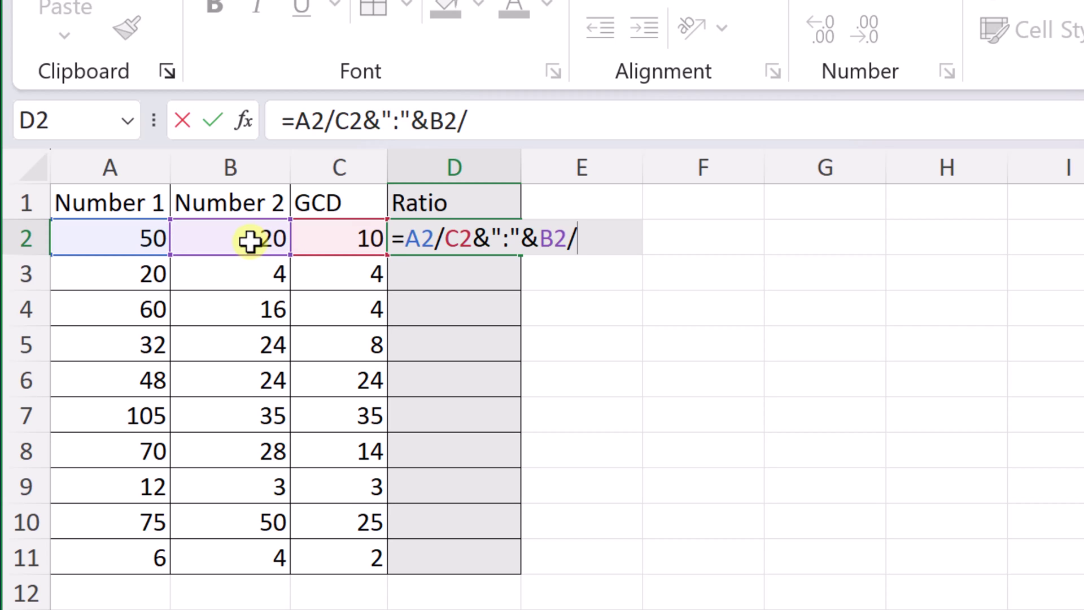
left_click(341, 242)
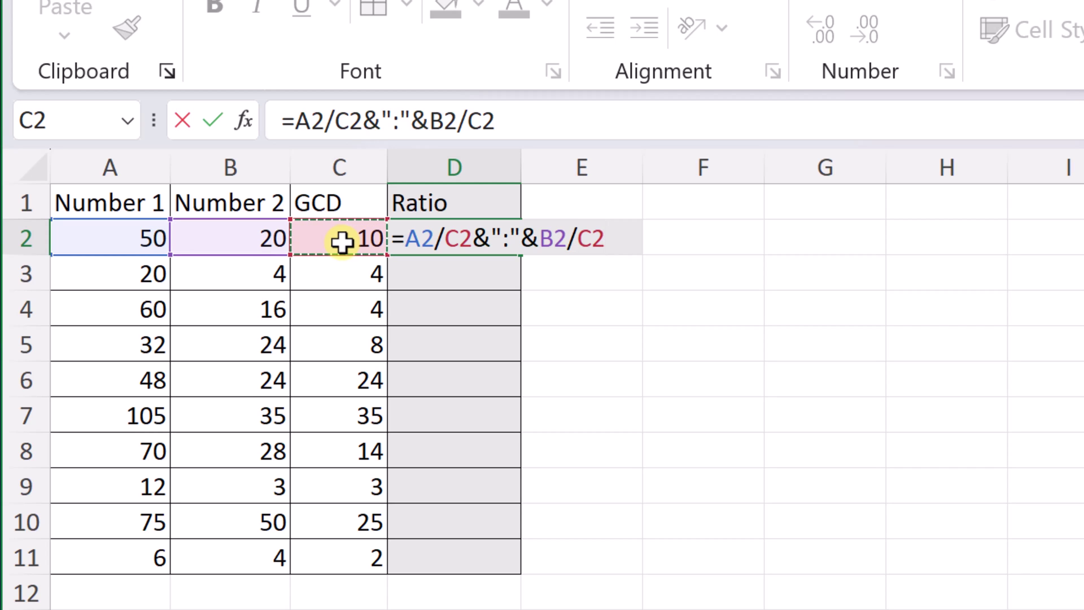
key("Return")
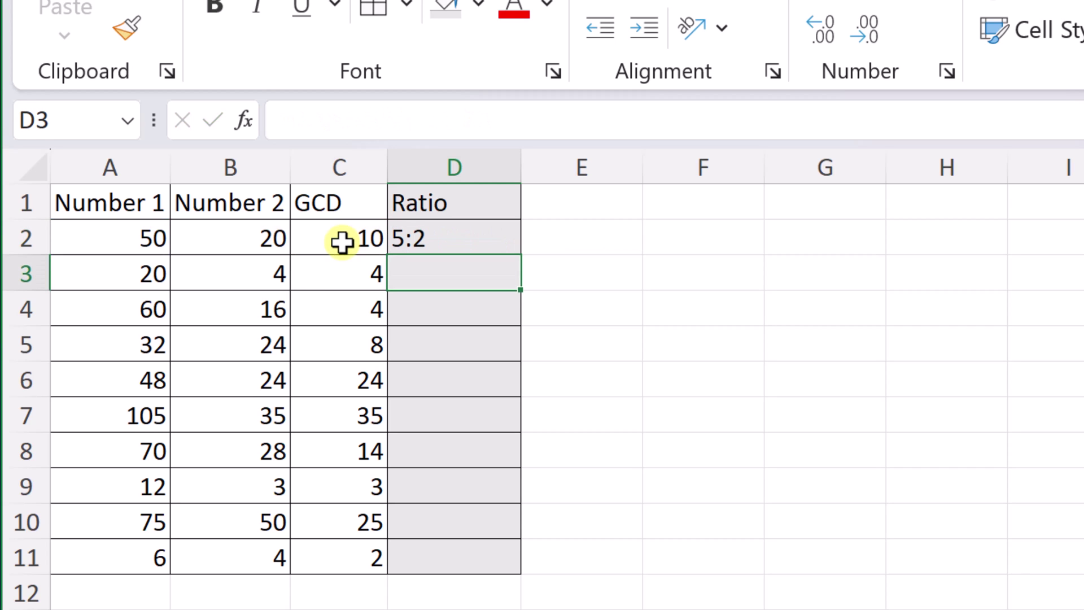
left_click(480, 247)
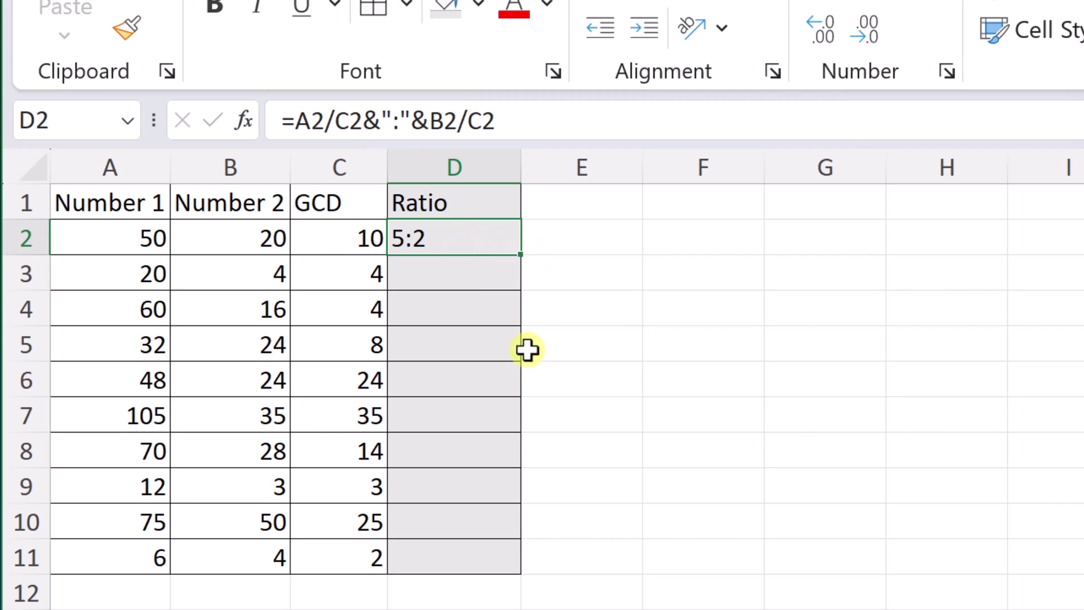
Step: Copy the ratio formula down to D11 and review the results from row 11 upward
double_click(520, 259)
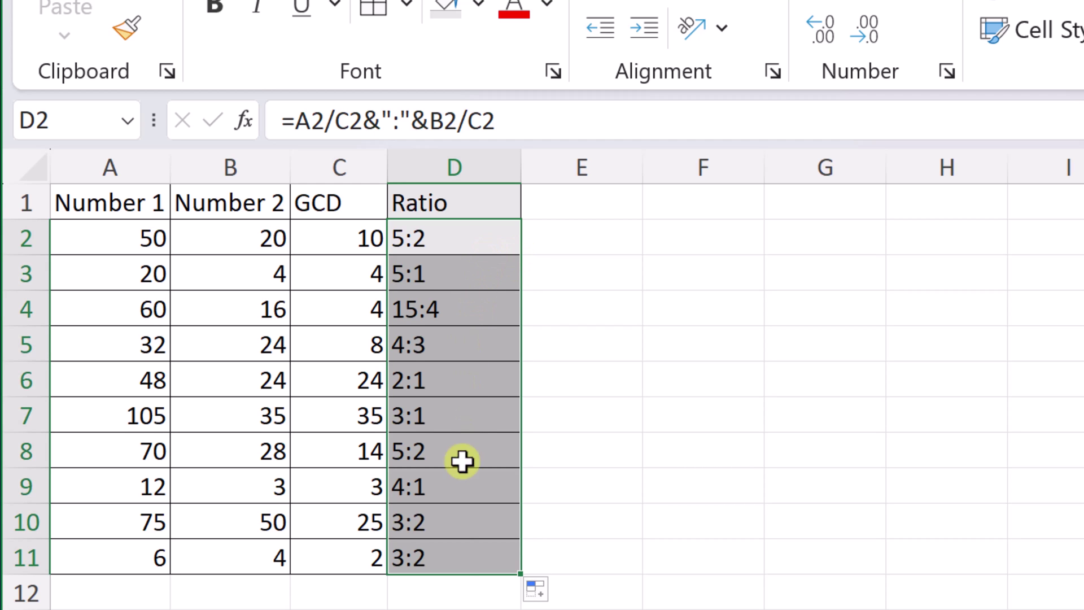
left_click(446, 559)
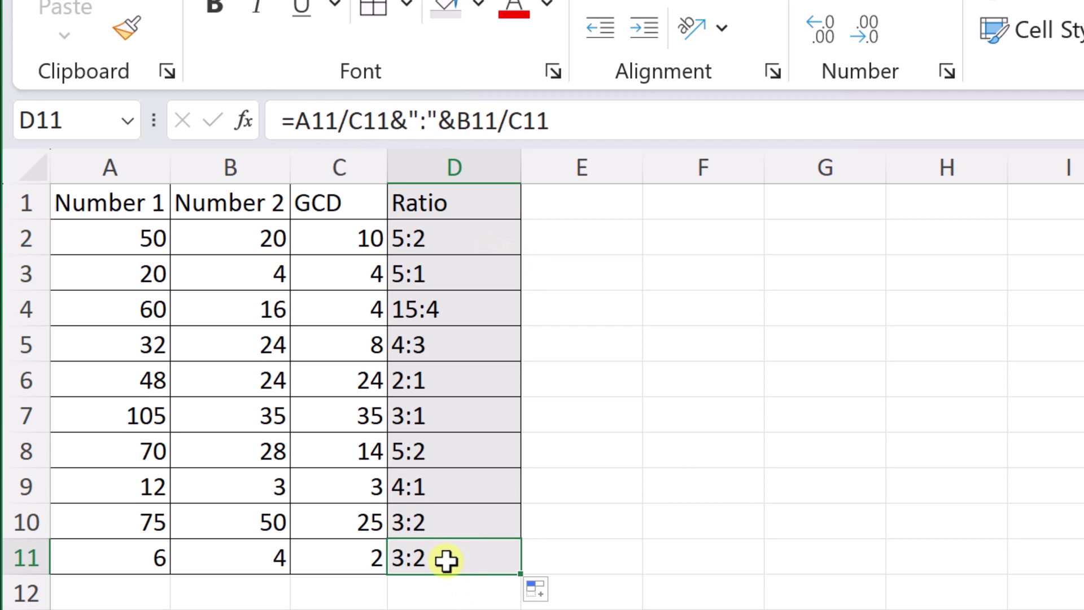
left_click(471, 525)
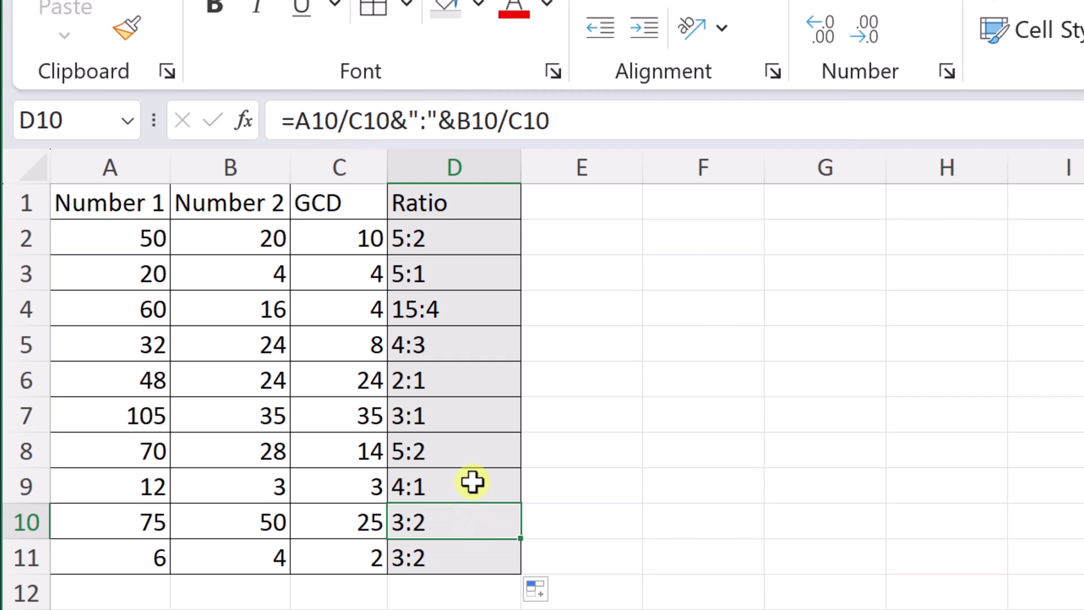
left_click(472, 462)
left_click(477, 416)
left_click(474, 381)
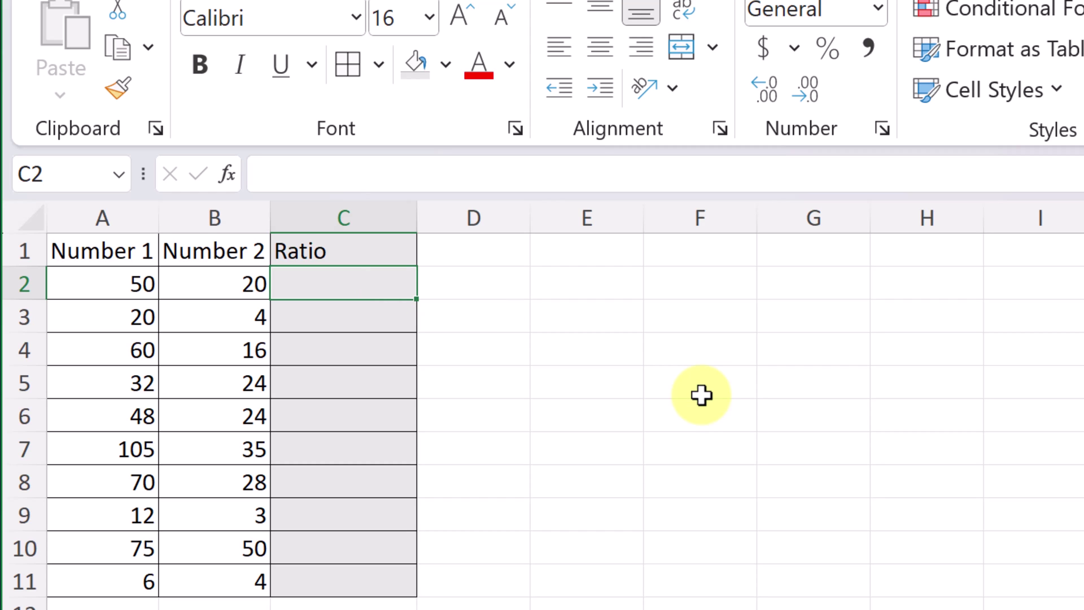
Step: Enter =TEXT(A2/B2,"#/#") in C2 so it displays the fraction 5/2
type("=")
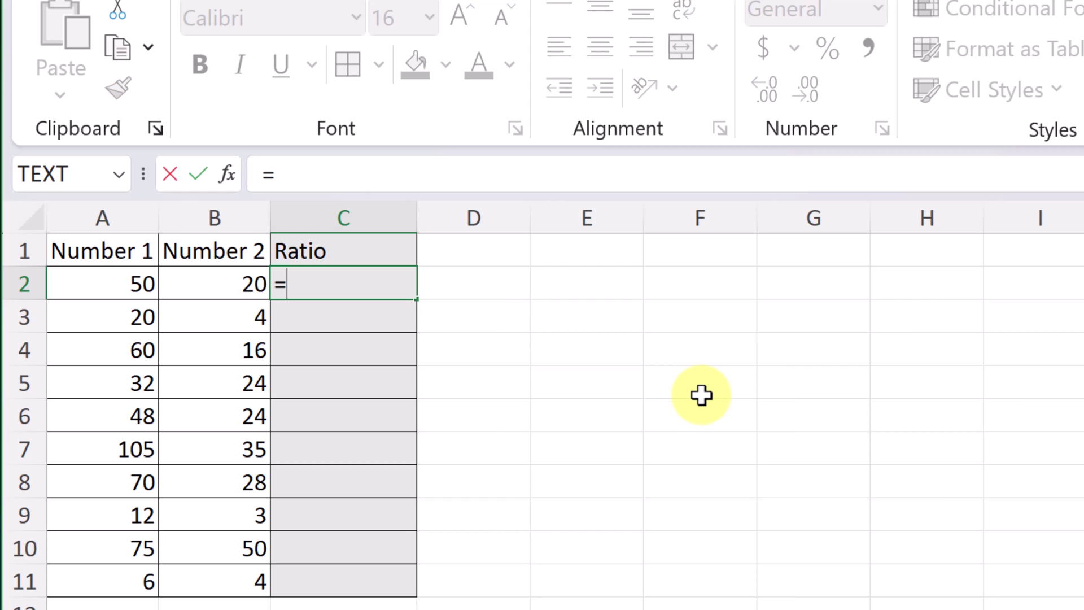
type("te")
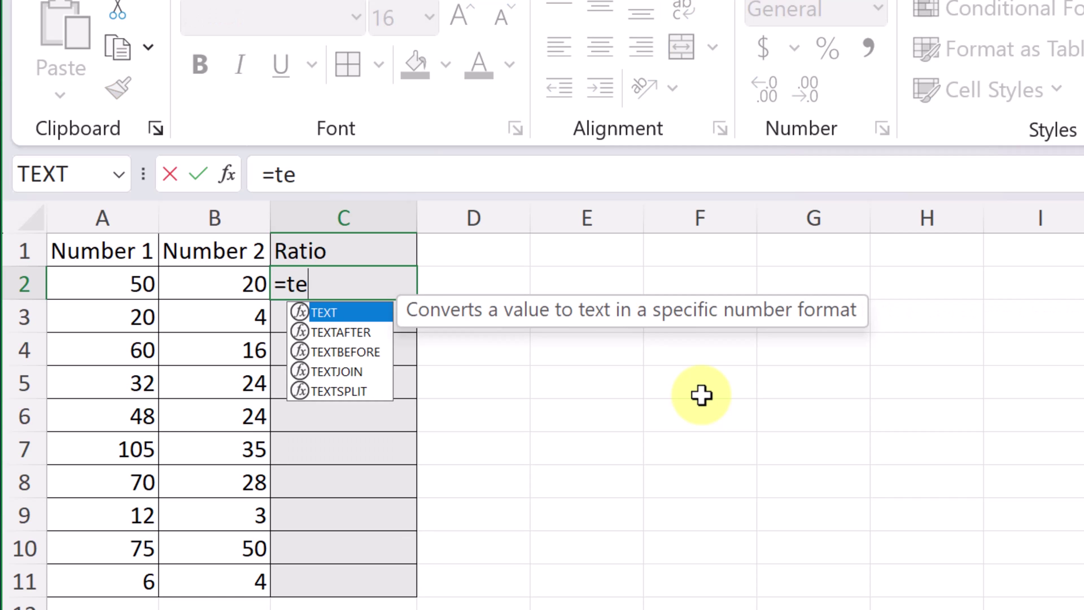
double_click(323, 313)
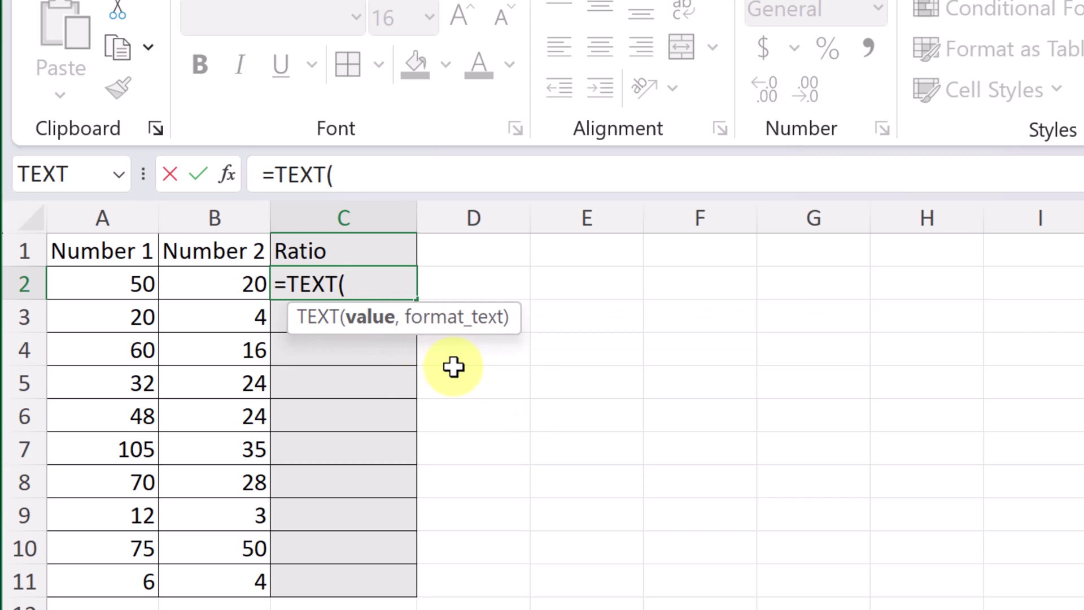
left_click(116, 289)
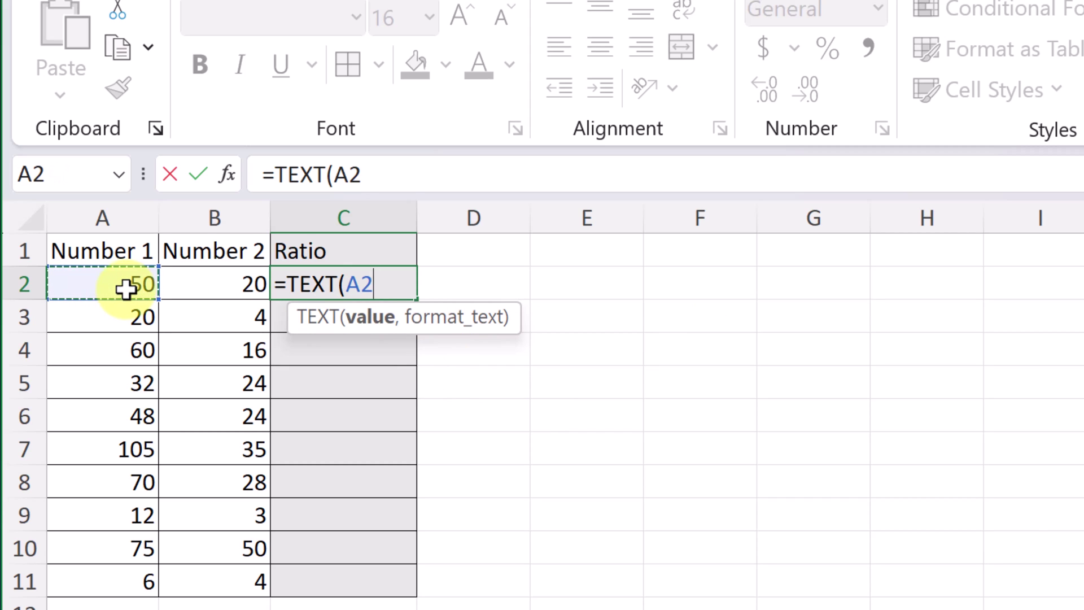
type("/")
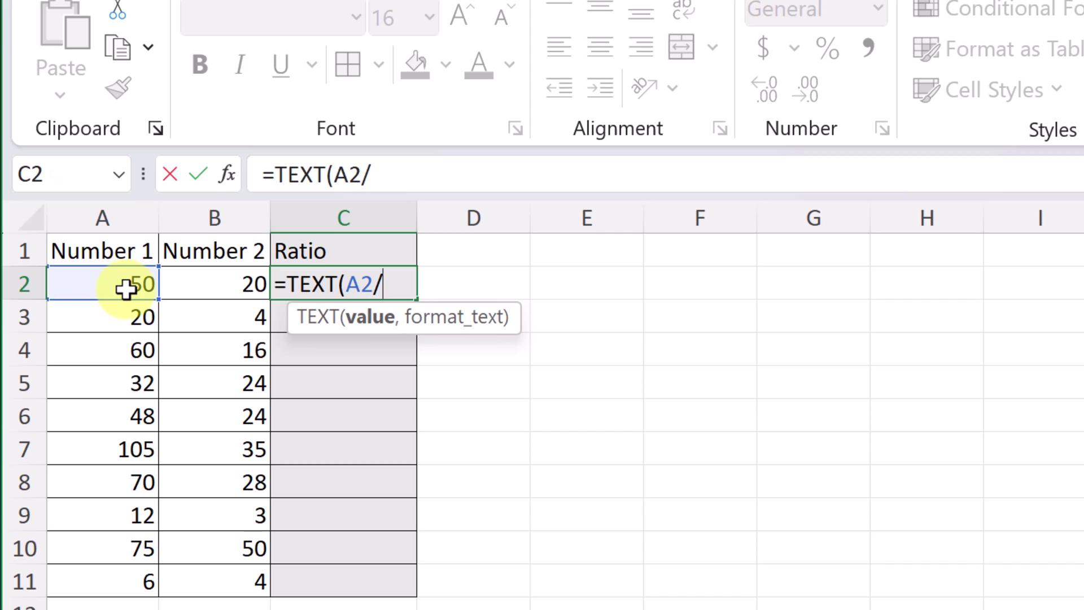
left_click(196, 289)
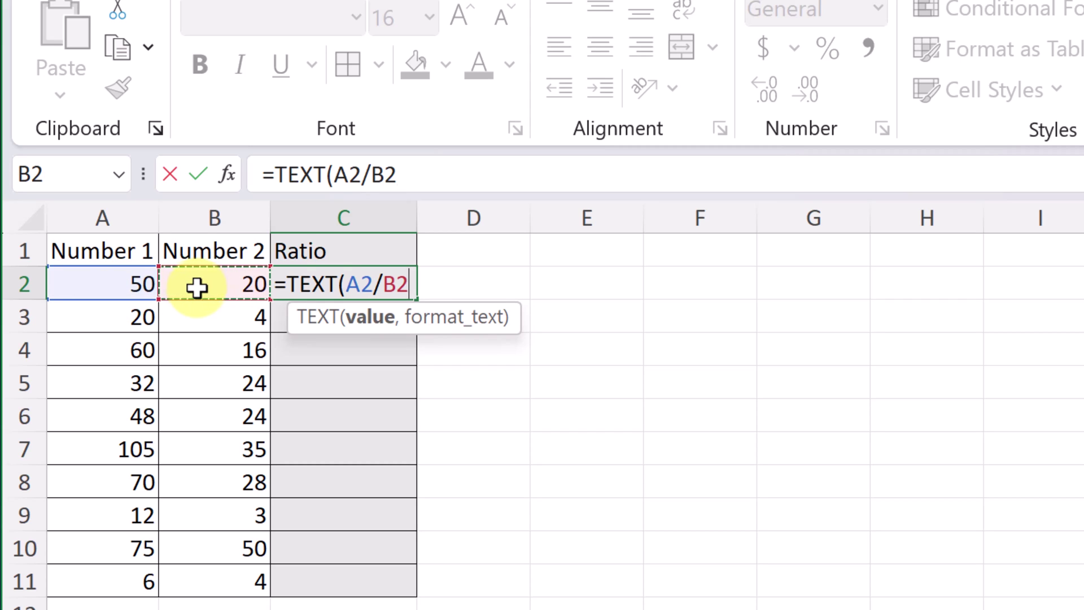
type(",")
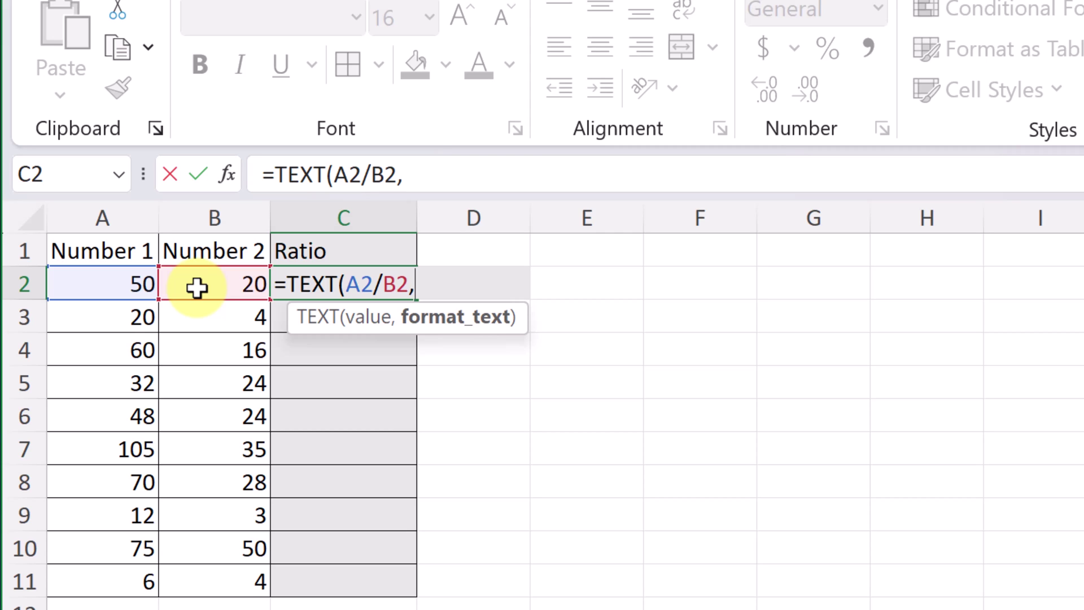
type("\"#/")
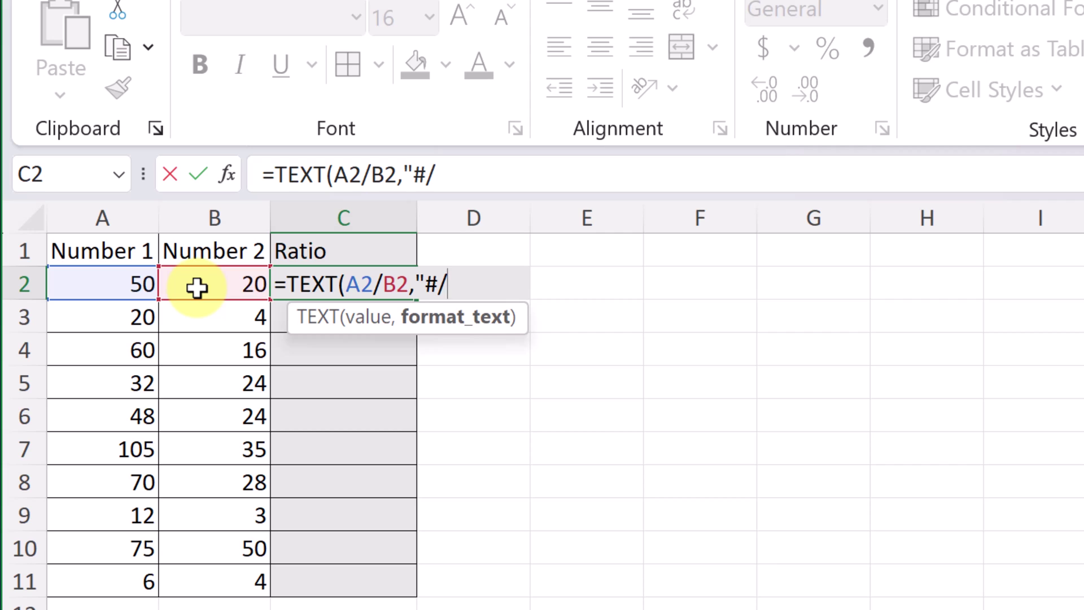
type("#\"")
key("Return")
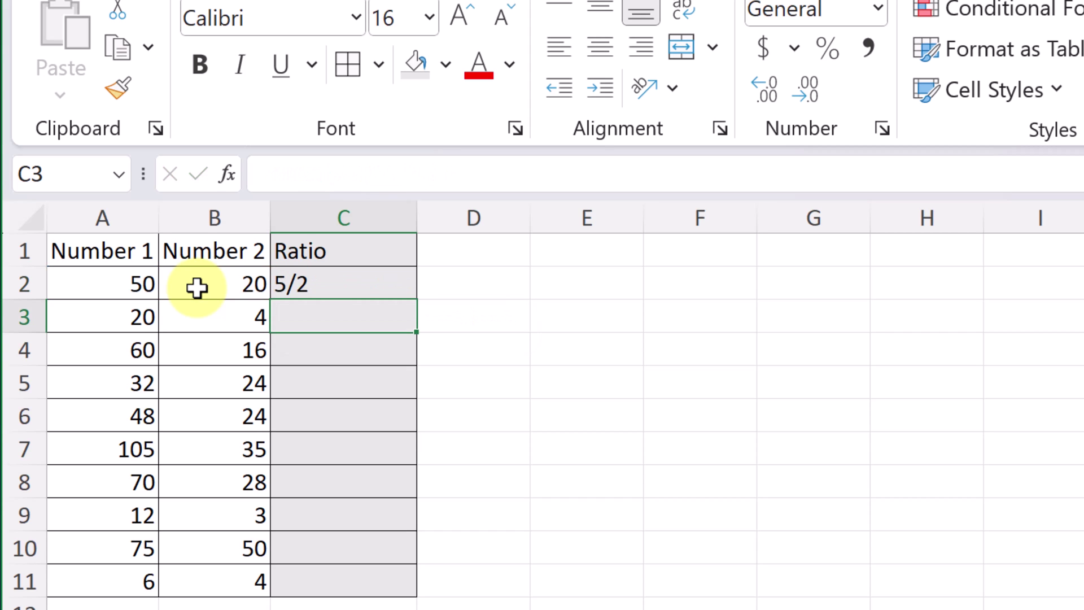
Step: Wrap C2's formula as =SUBSTITUTE(TEXT(A2/B2,"#/#"),"/",":") to show 5:2
left_click(320, 291)
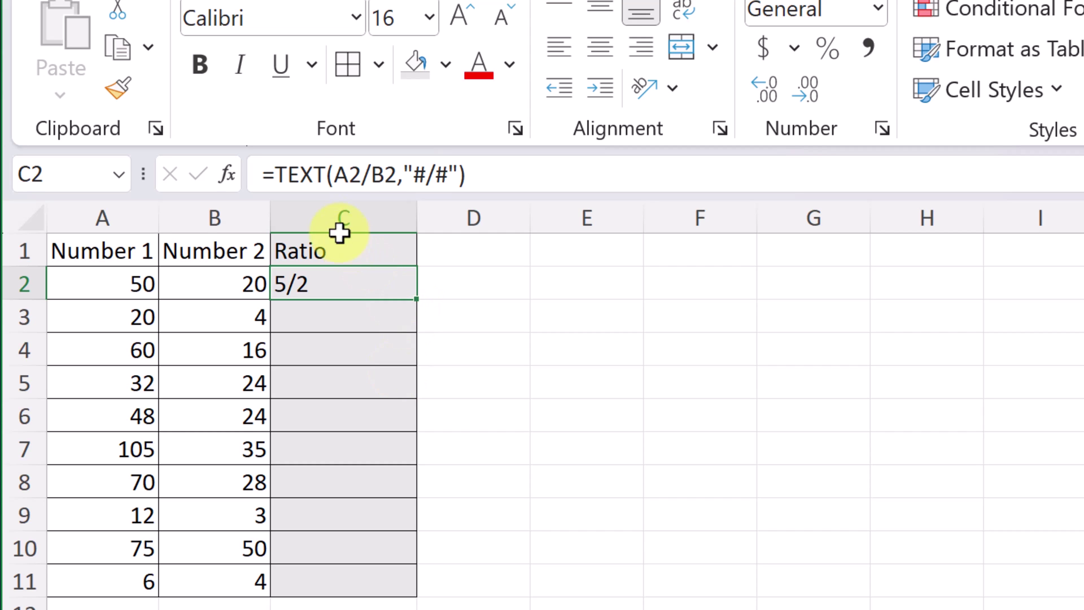
left_click(280, 180)
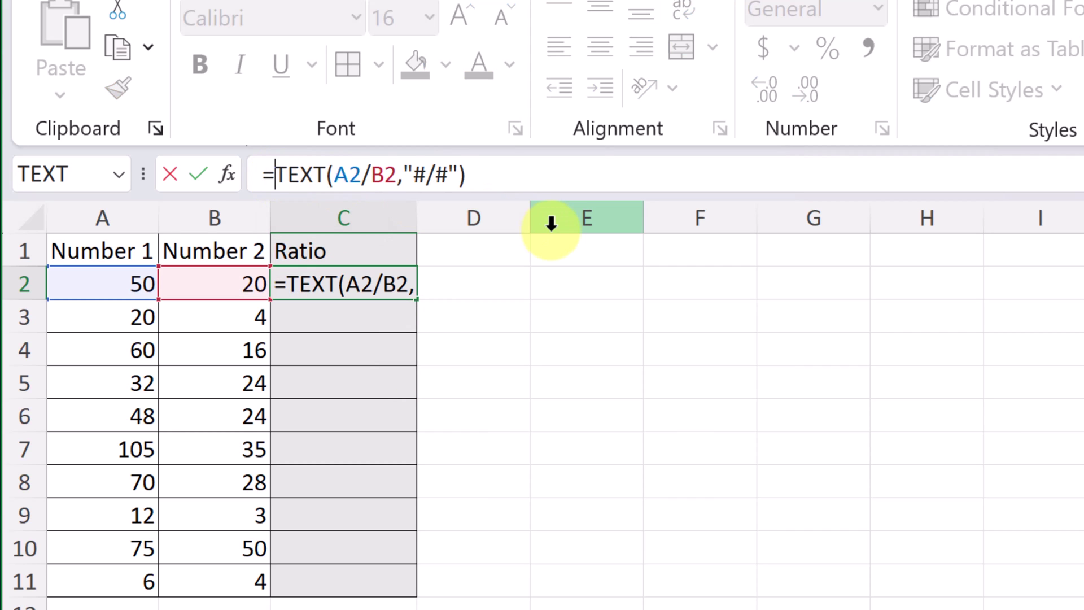
type("Sub")
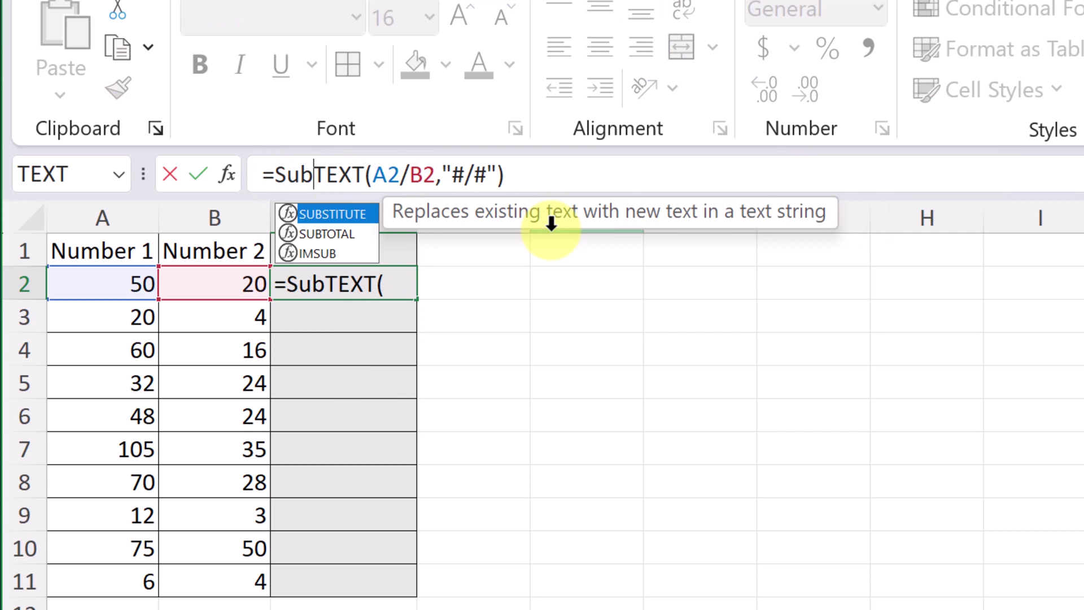
double_click(345, 215)
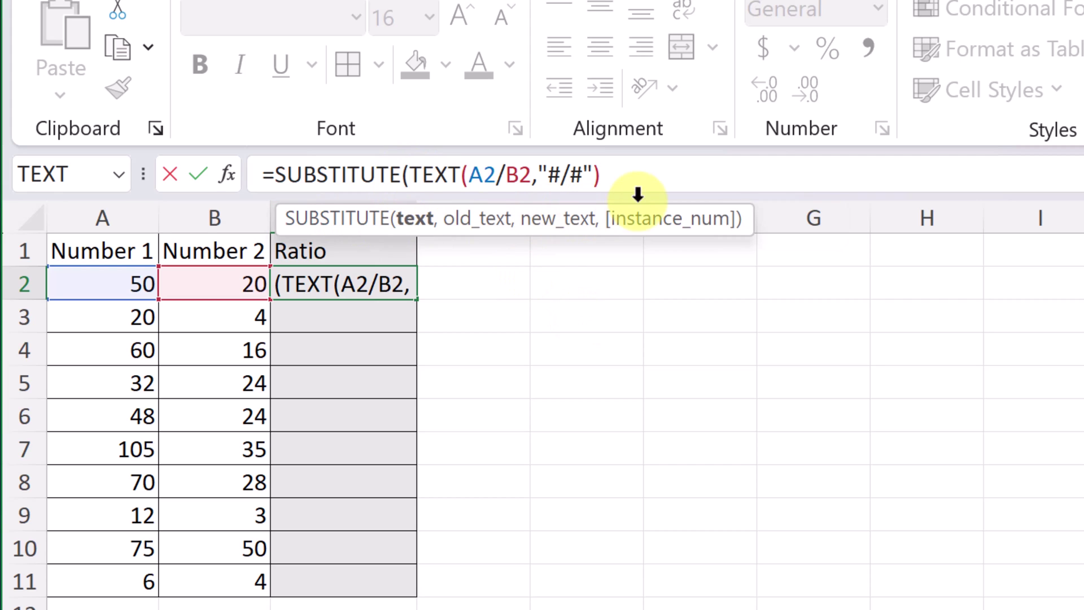
left_click(621, 176)
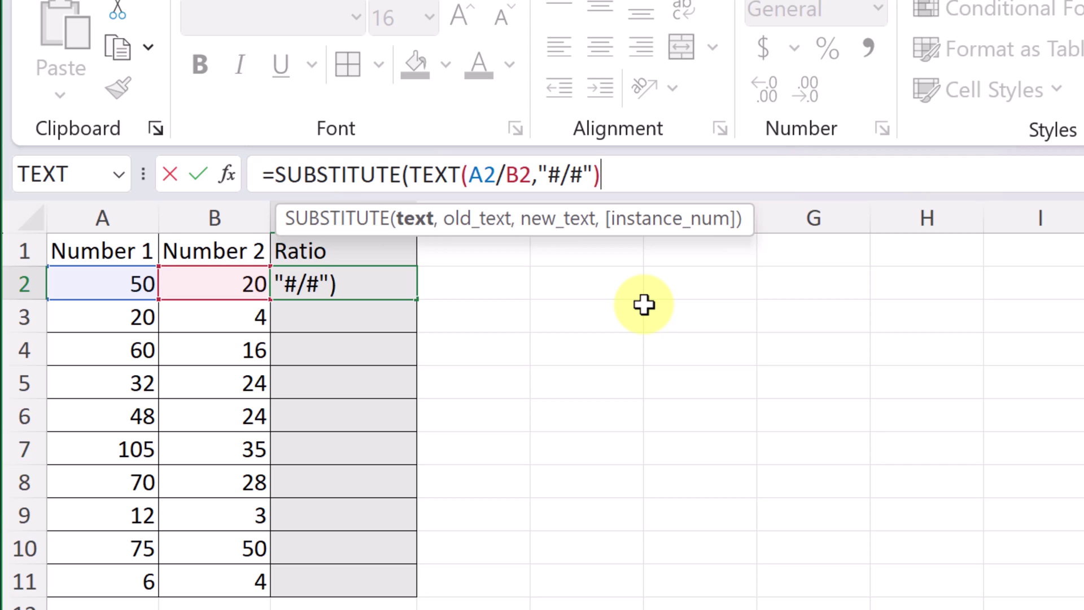
type(",")
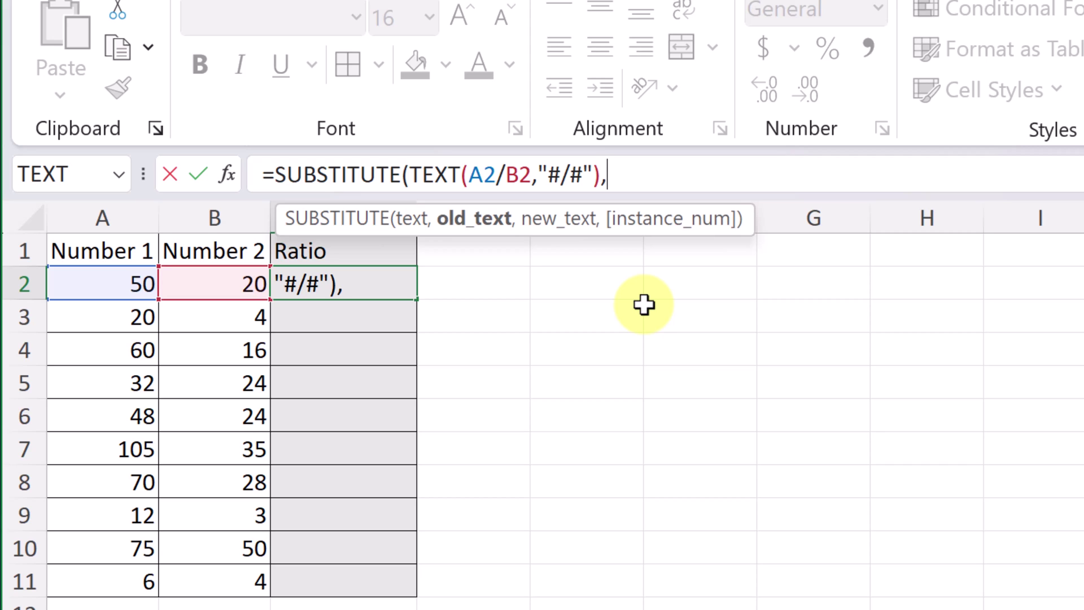
type(" \"/\",")
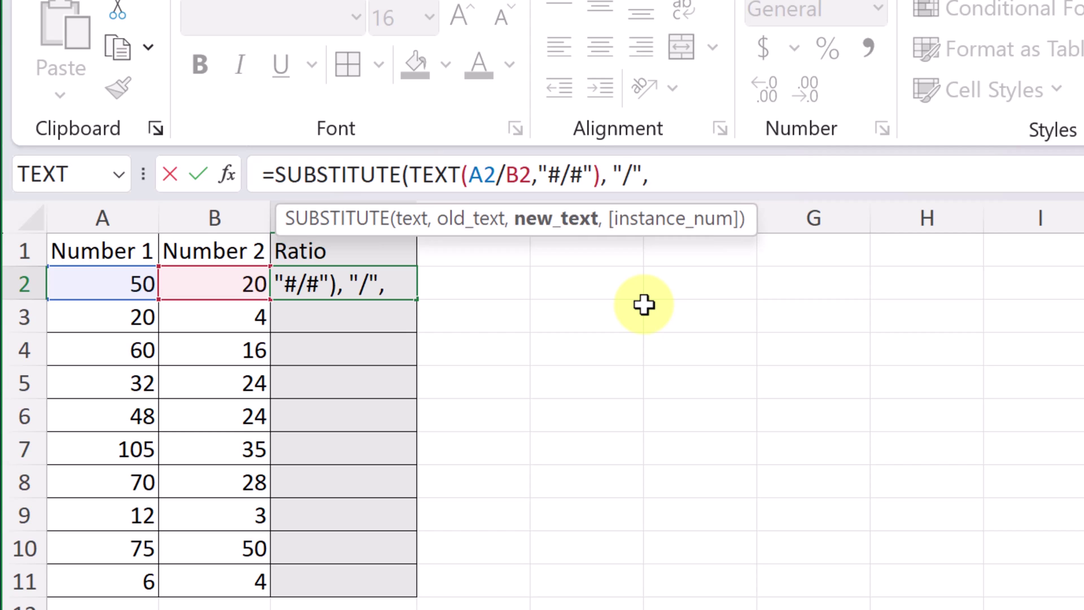
type("\":\")")
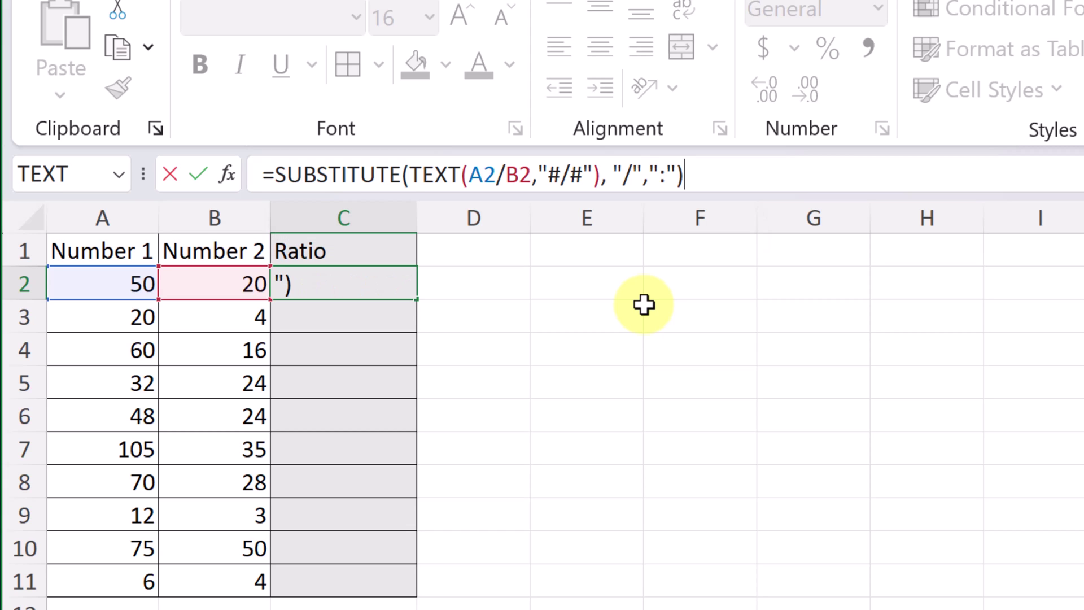
key("Return")
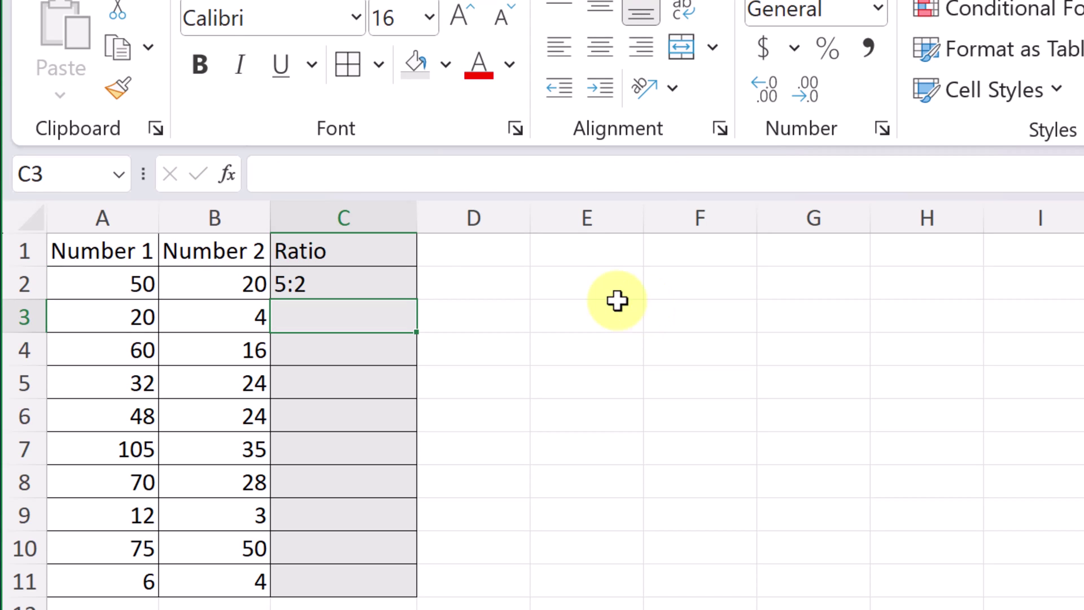
Step: Fill C2's SUBSTITUTE ratio formula down through C11
left_click(346, 289)
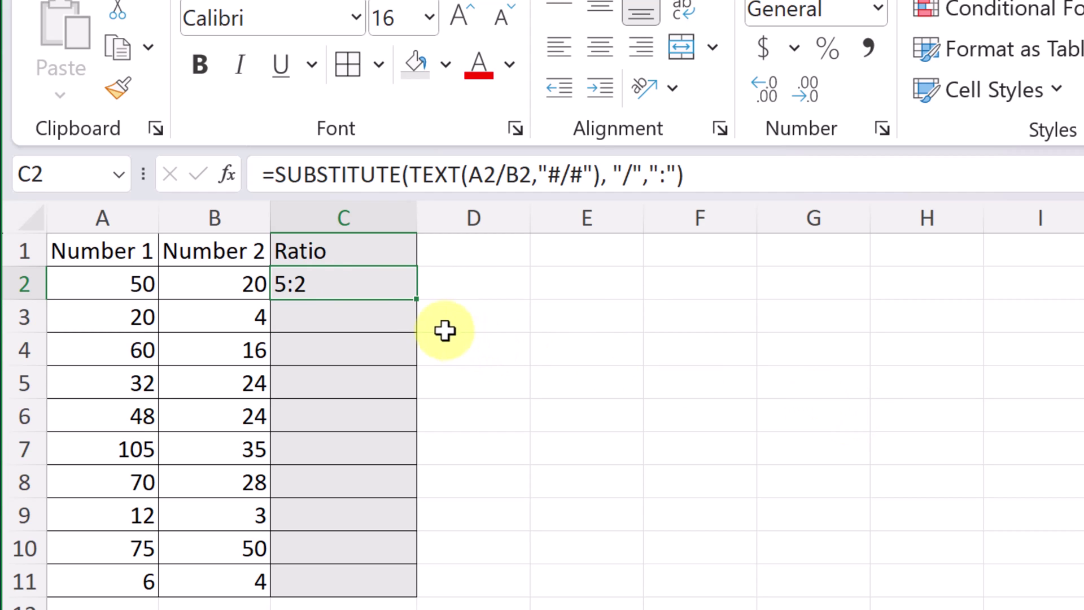
double_click(418, 302)
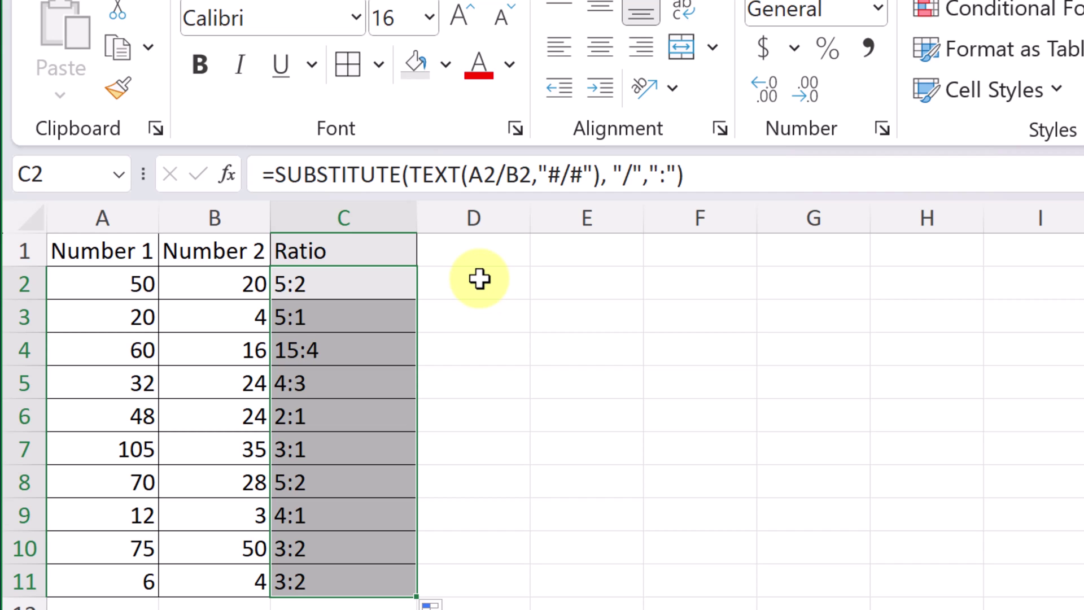
left_click(358, 288)
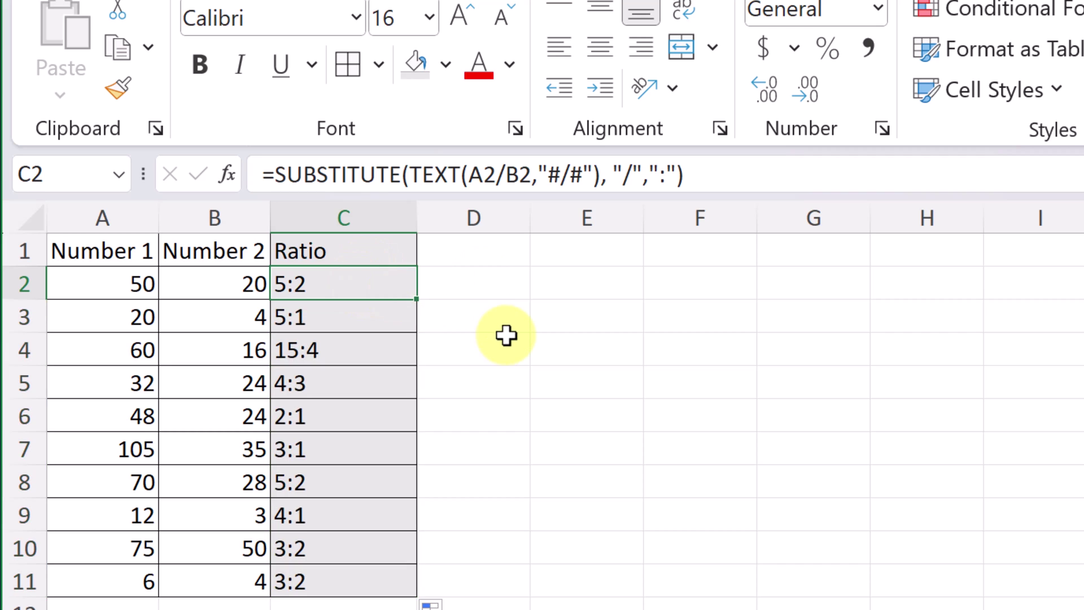